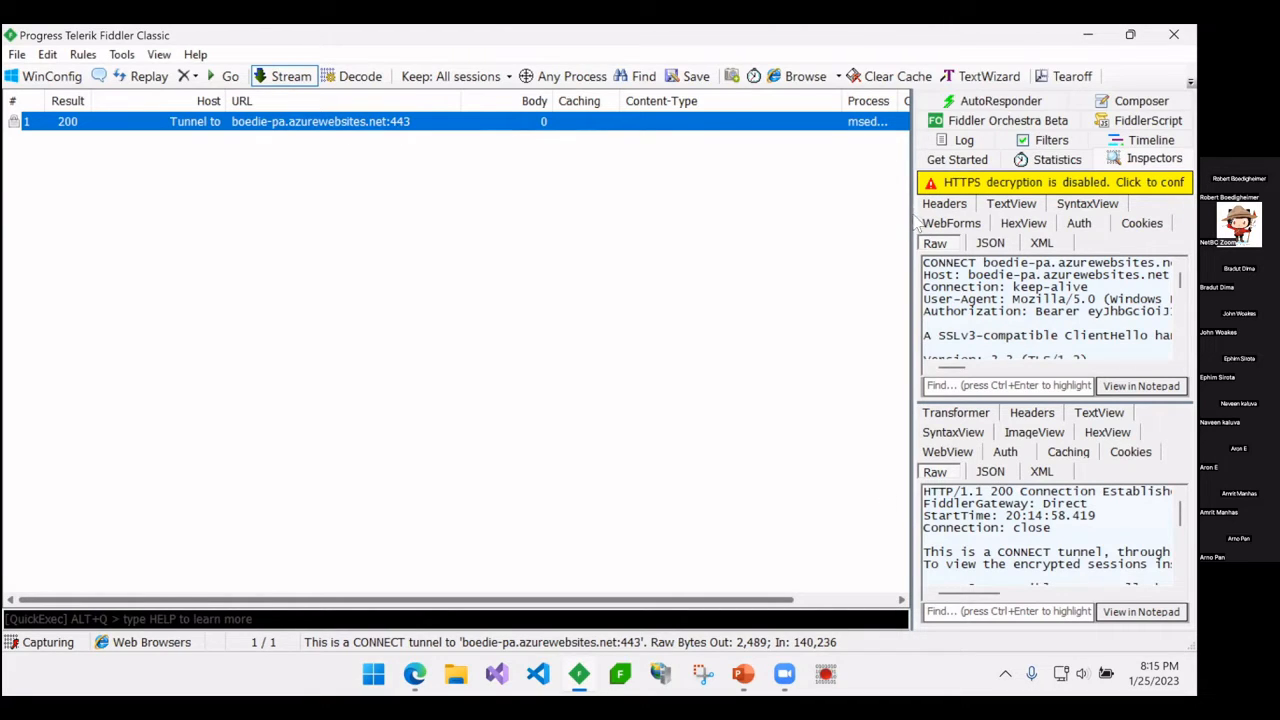
Step: Widen the session inspectors and examine the start time, TLS version and cipher in the raw CONNECT tunnel response
drag(912, 222, 813, 231)
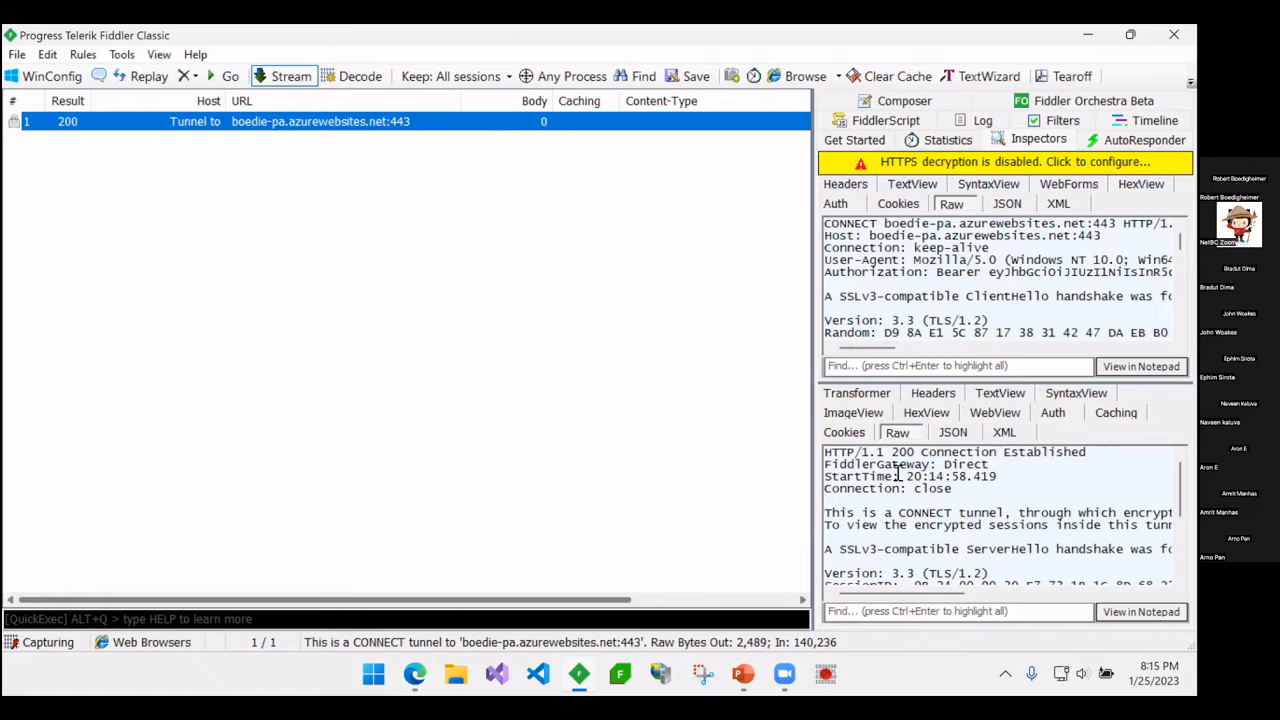
drag(906, 478, 1004, 477)
scroll(906, 505, down, 1)
scroll(915, 510, down, 1)
drag(918, 502, 982, 504)
scroll(974, 505, down, 2)
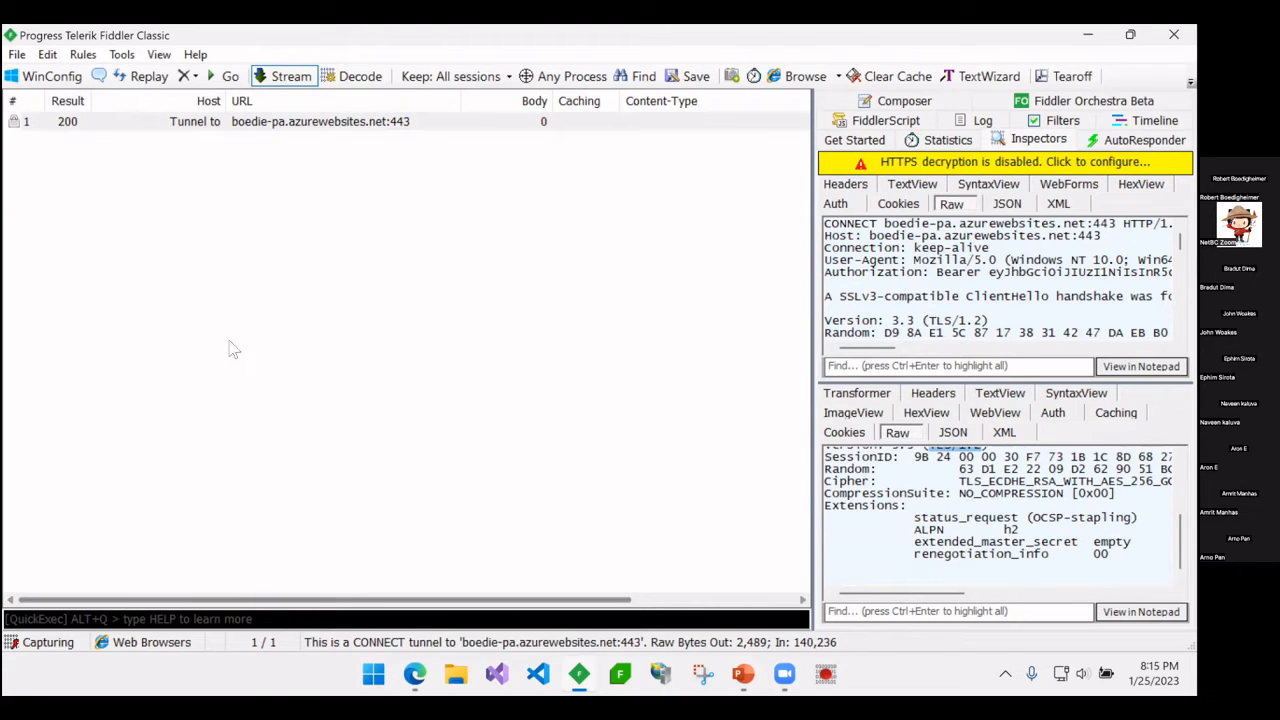
Step: Enable Decrypt HTTPS traffic in the options and add the DO_NOT_TRUST_FiddlerRoot certificate to the Windows user and machine trusted root lists
click(121, 54)
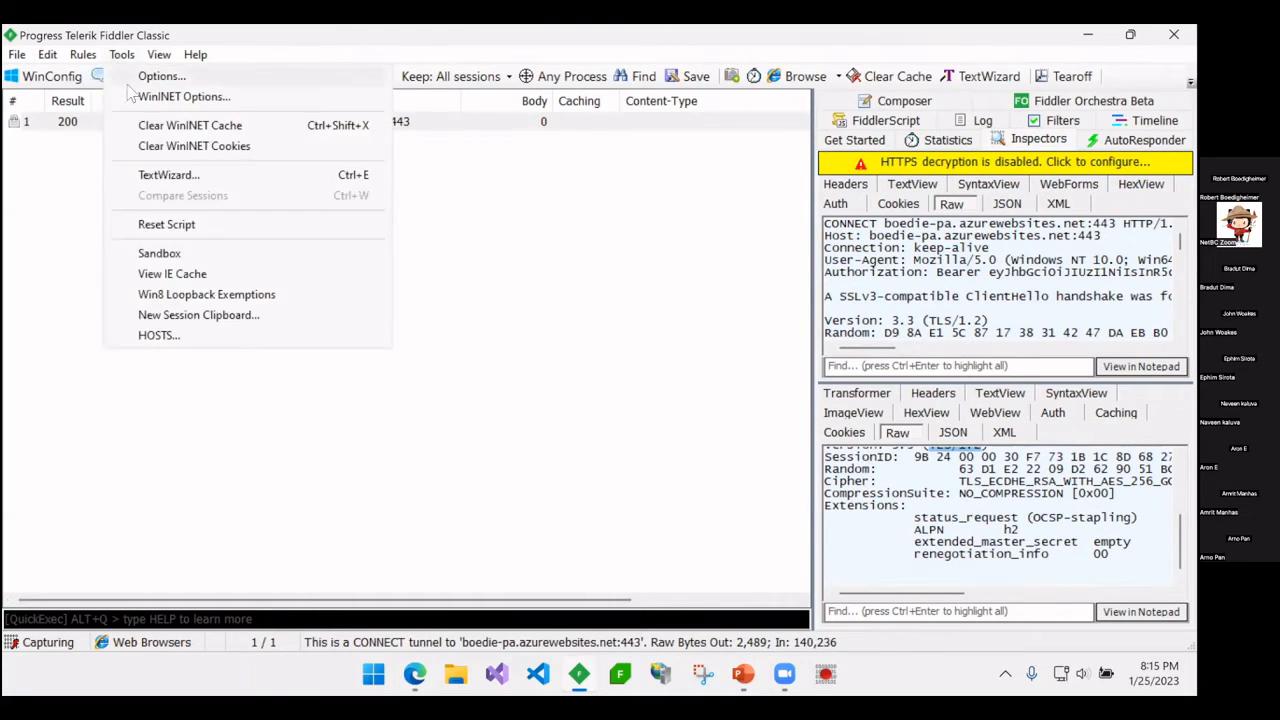
click(136, 76)
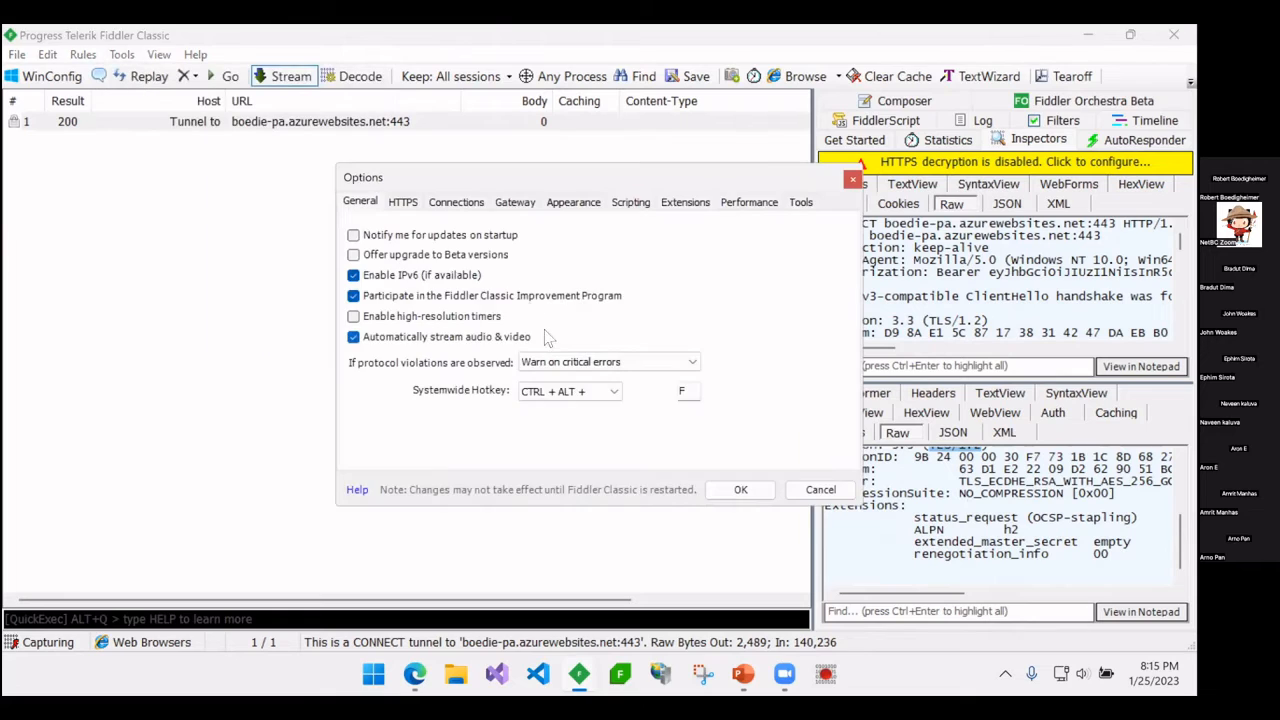
click(410, 204)
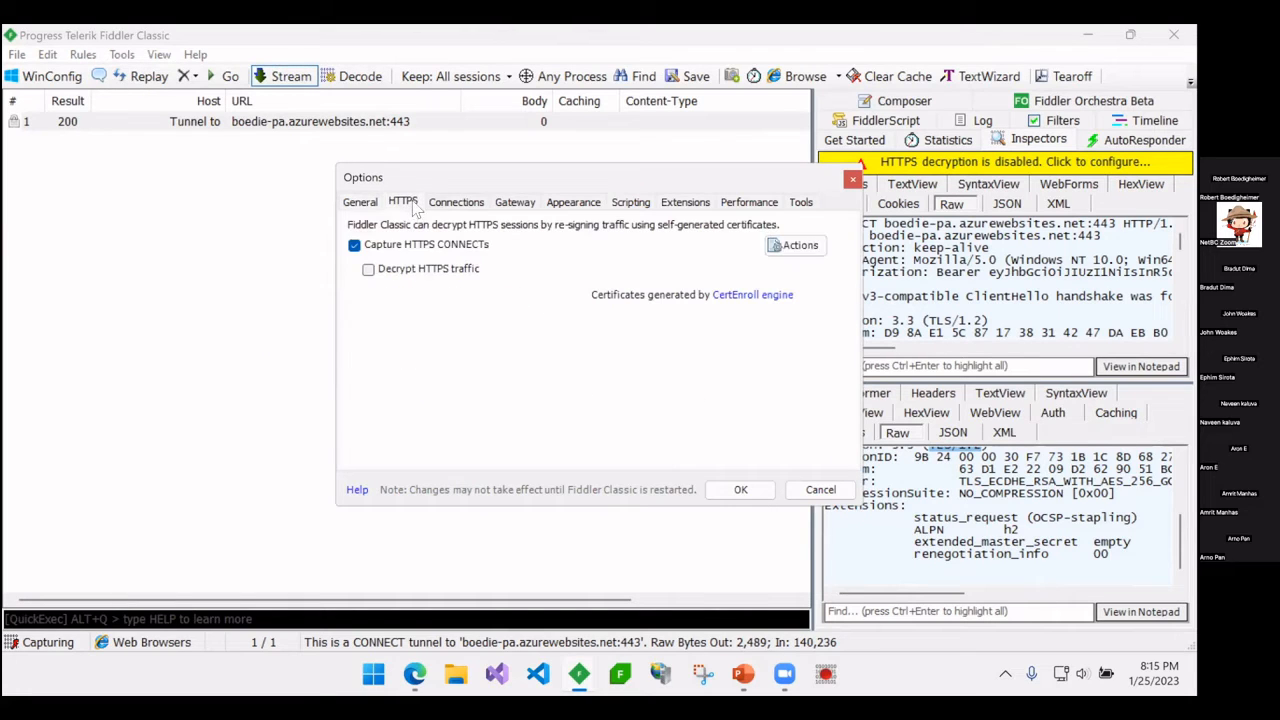
click(368, 270)
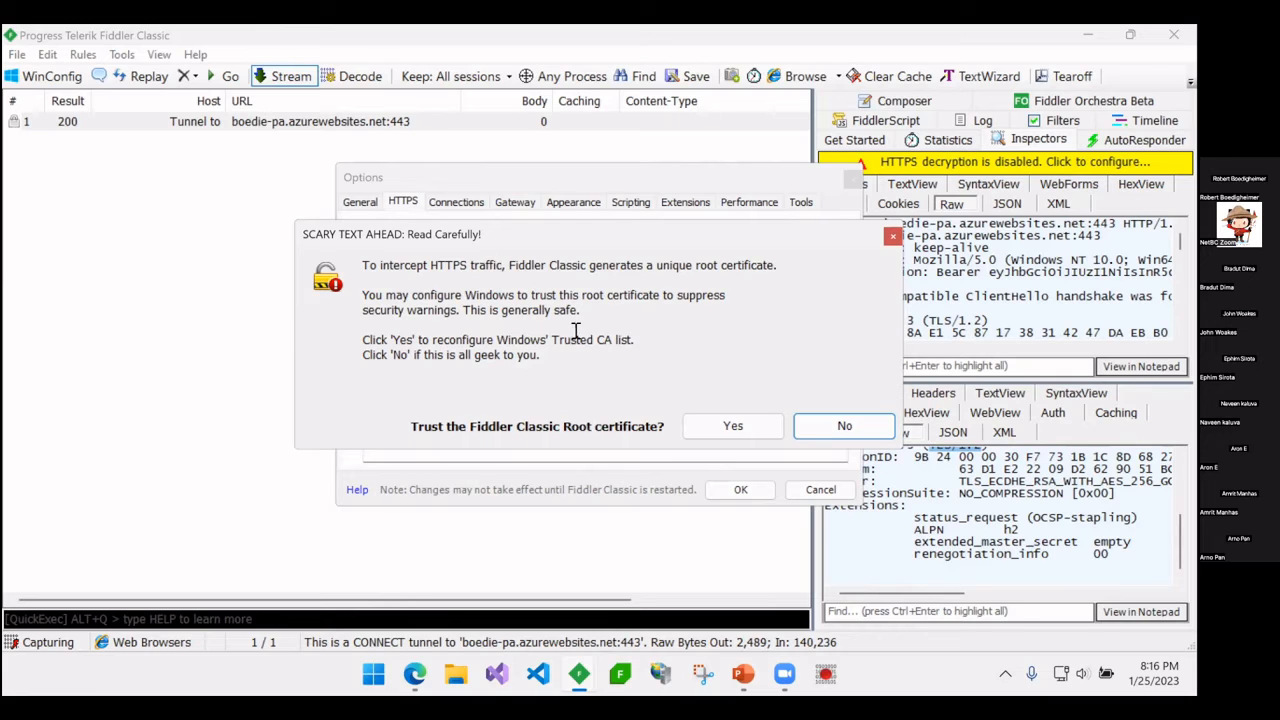
click(725, 430)
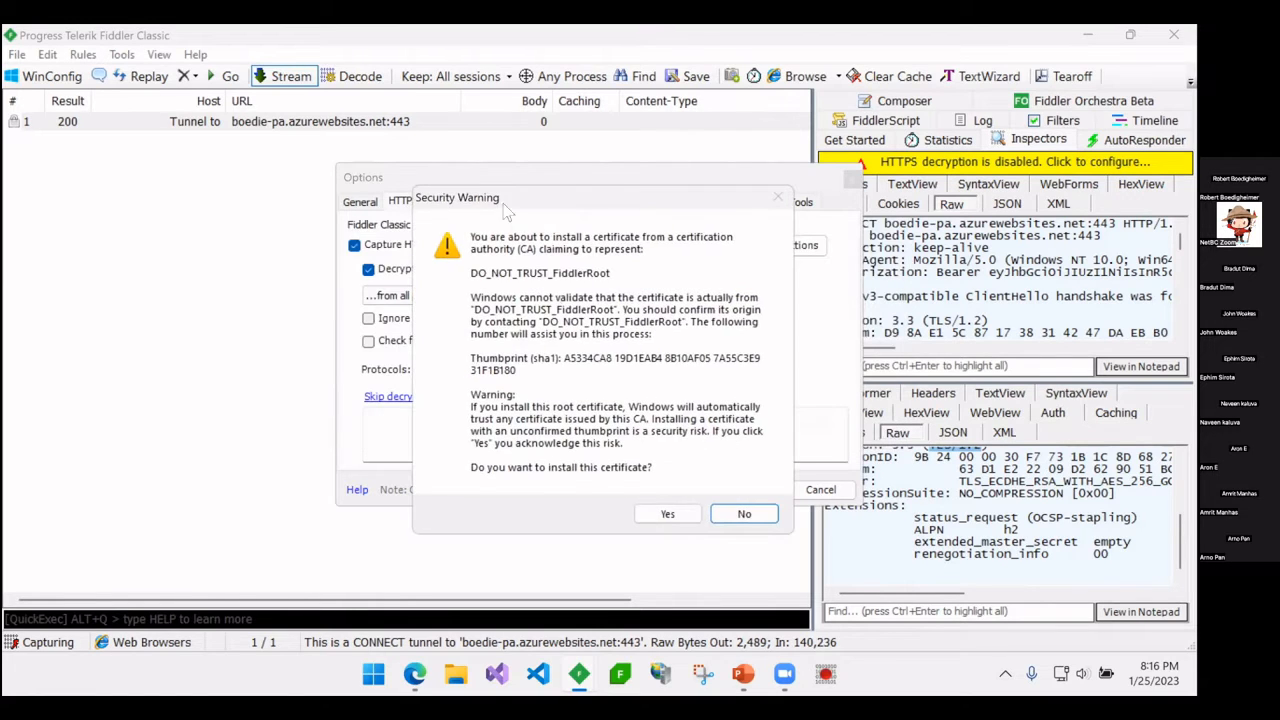
click(662, 515)
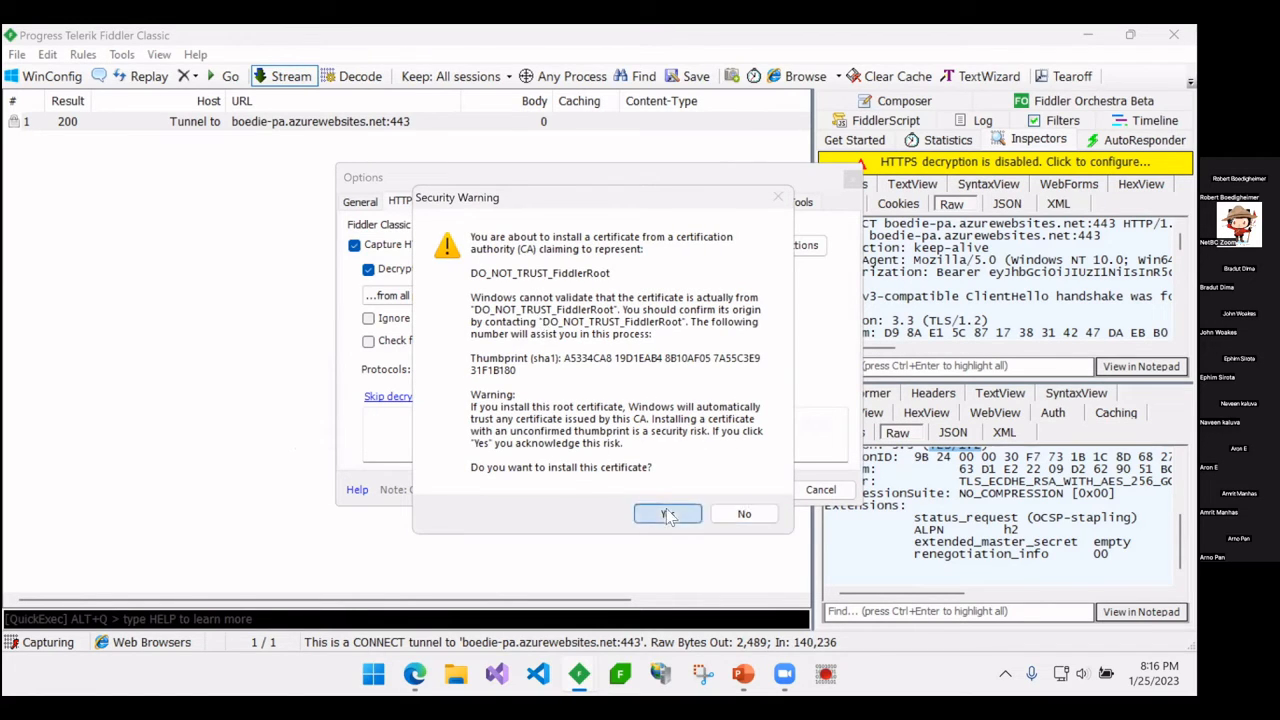
click(660, 430)
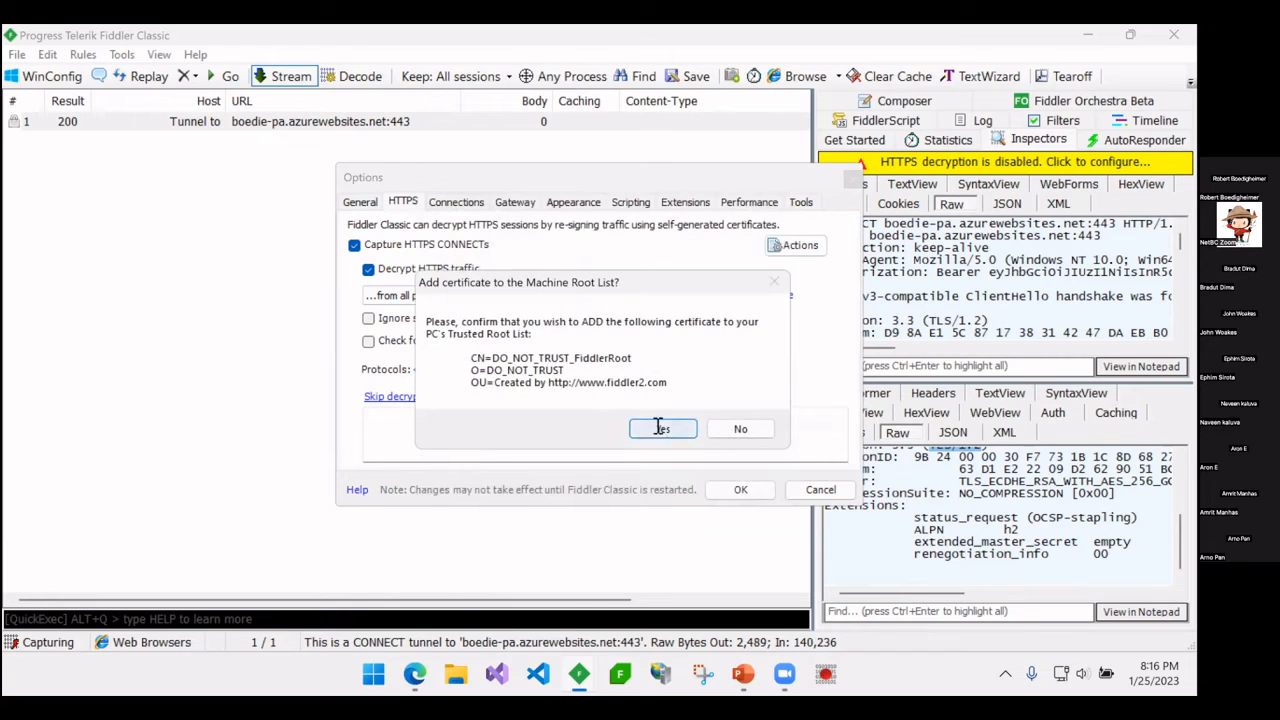
click(714, 404)
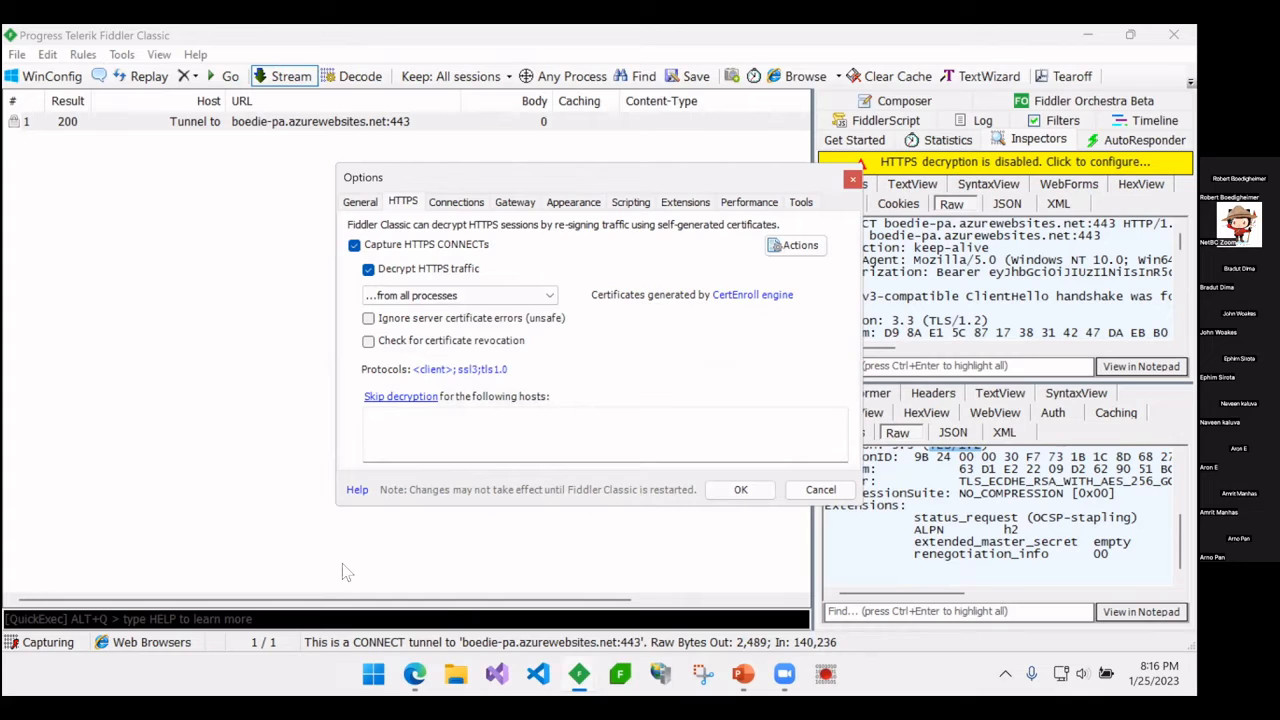
Step: Switch to a fresh Edge window and load the HTTPS - PA favorite from the AdvancedFiddler folder
right_click(422, 665)
click(422, 665)
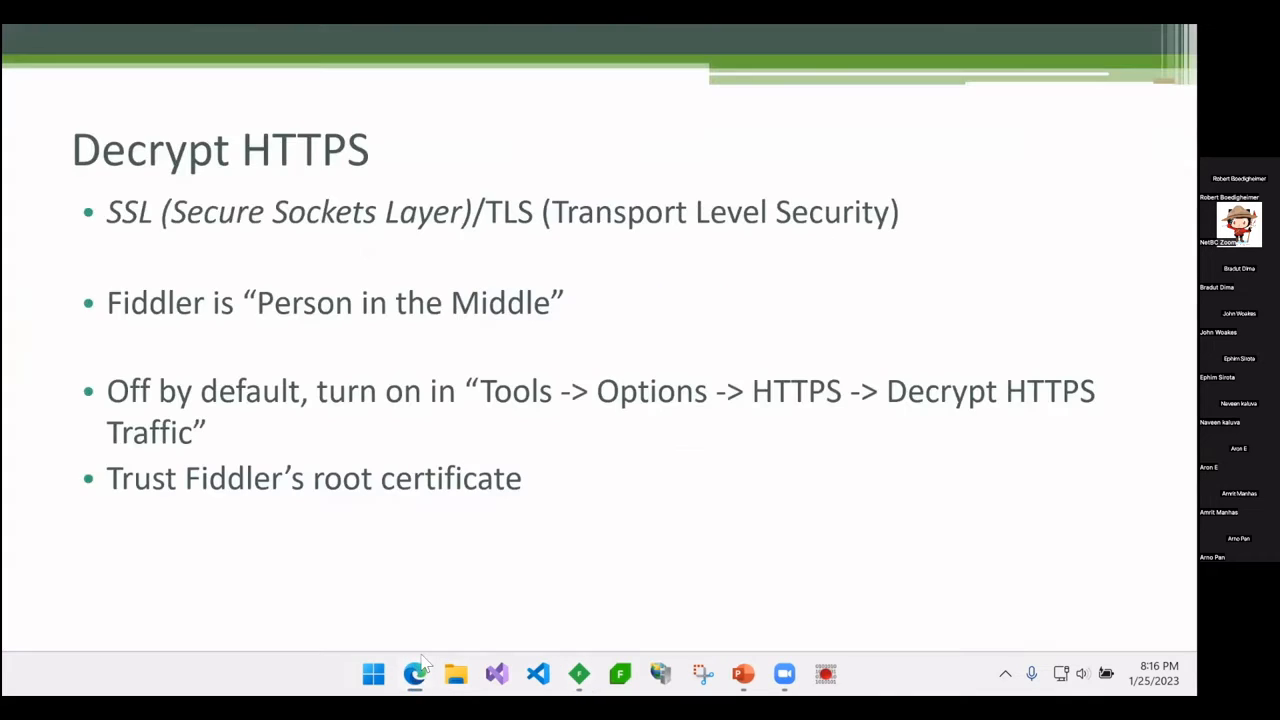
key(super)
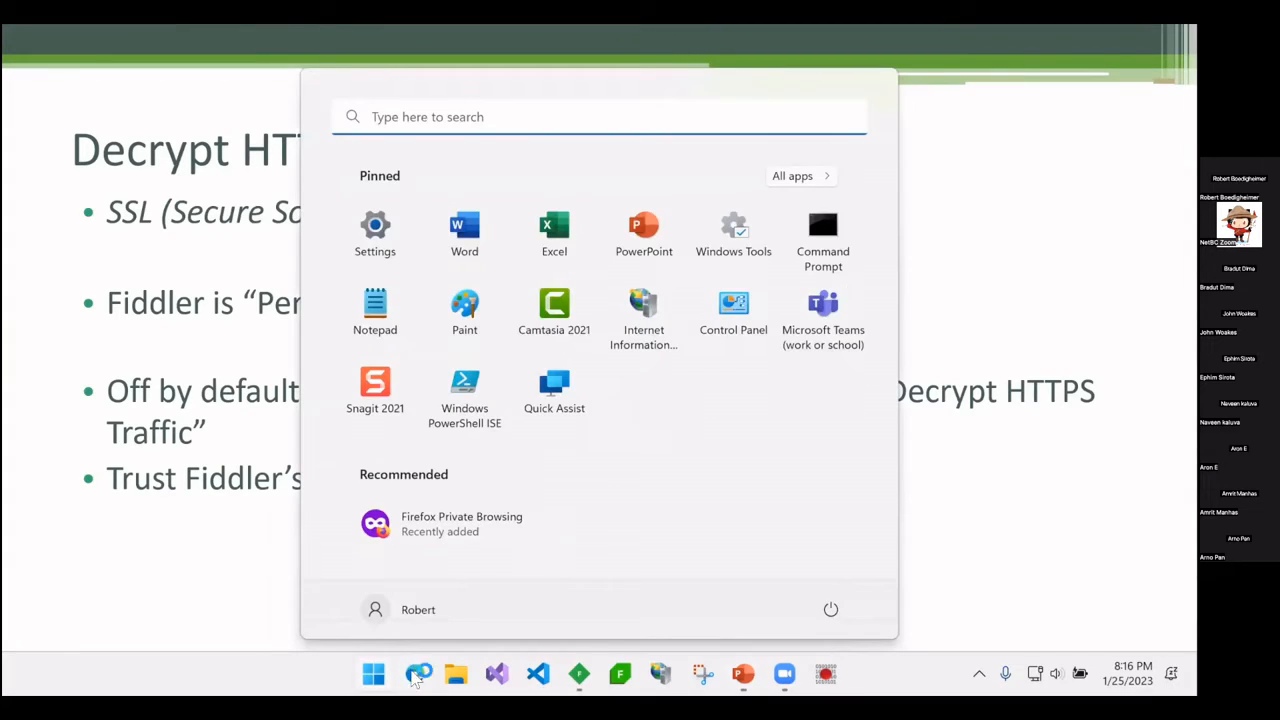
click(415, 675)
click(100, 102)
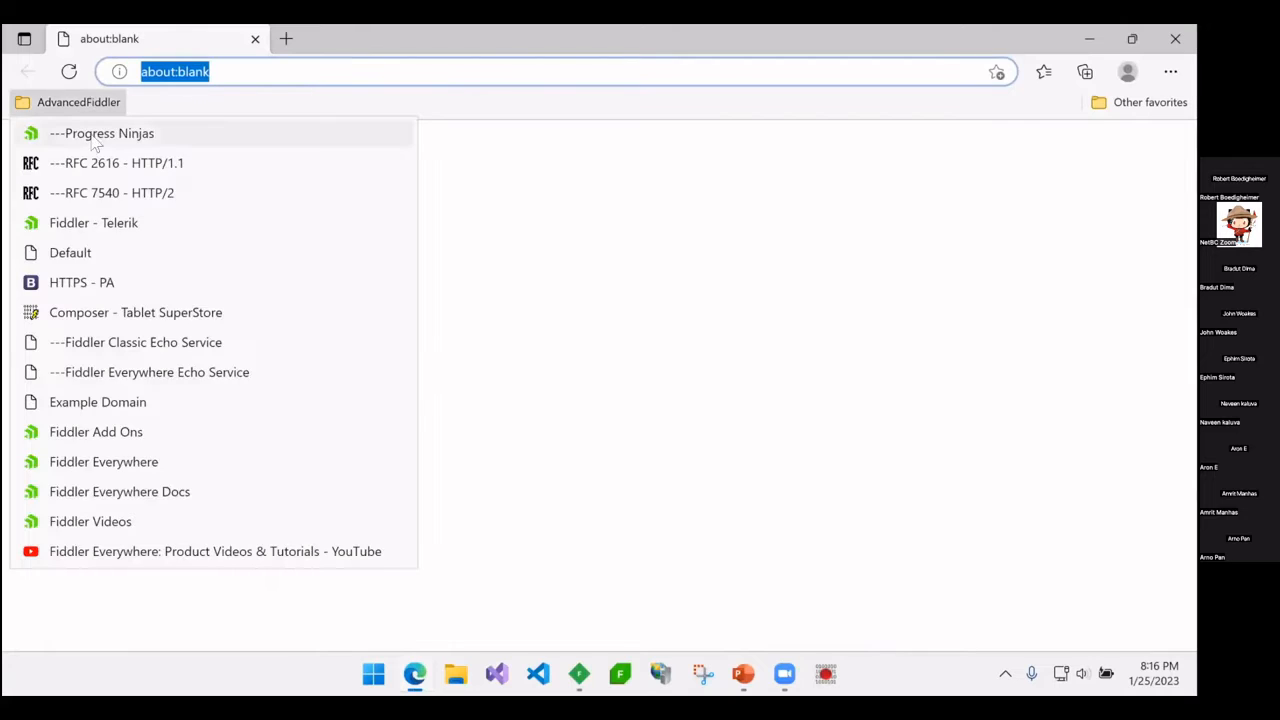
click(90, 282)
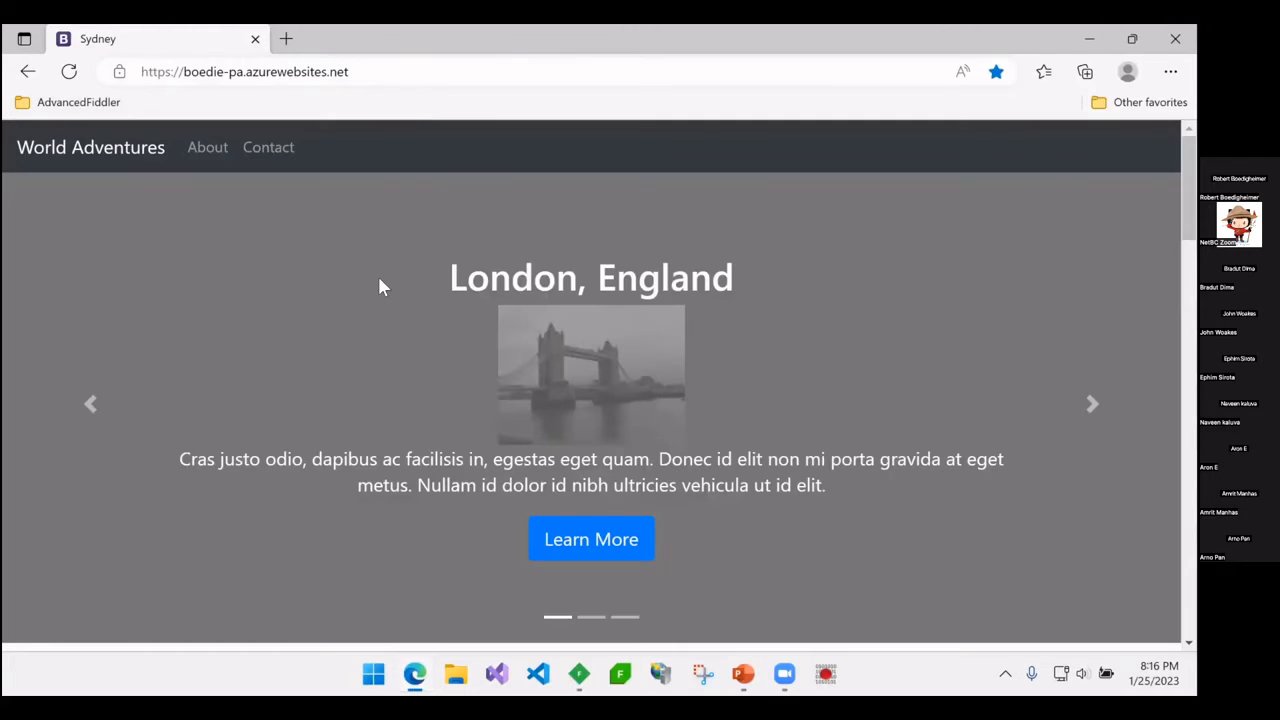
Step: Switch back to the Fiddler Classic options and apply the HTTPS decryption settings
click(579, 675)
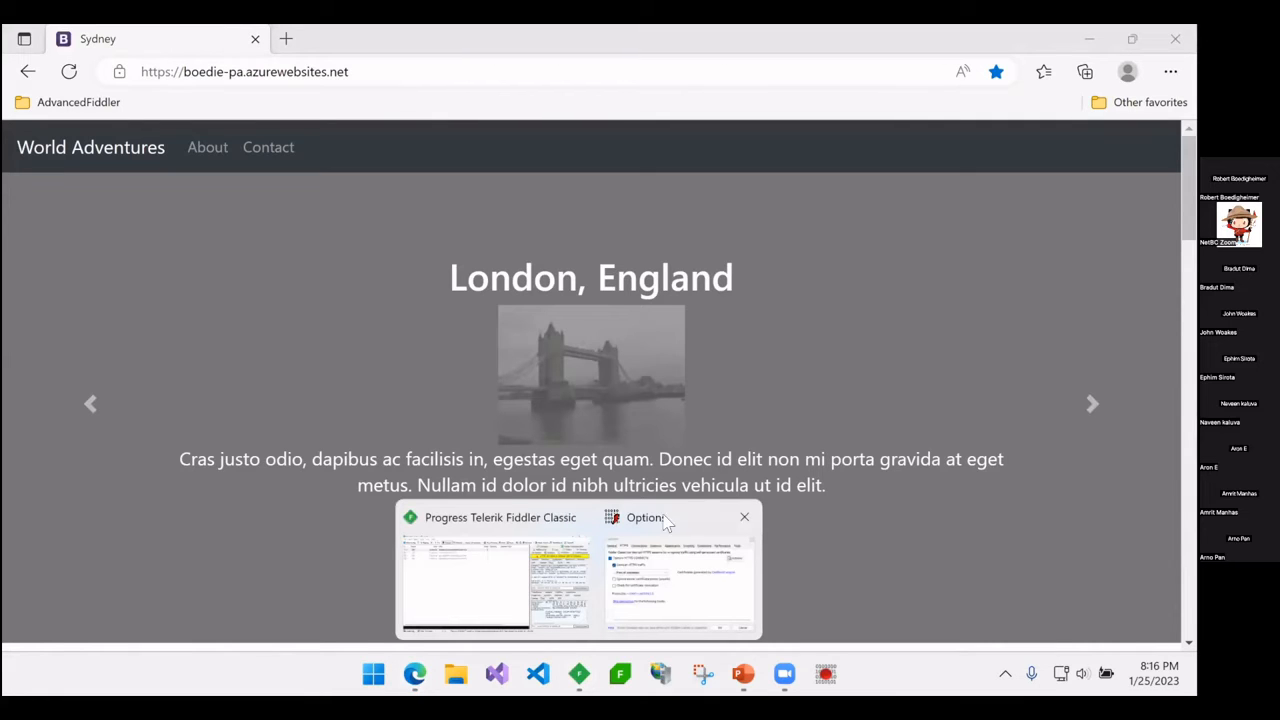
click(708, 513)
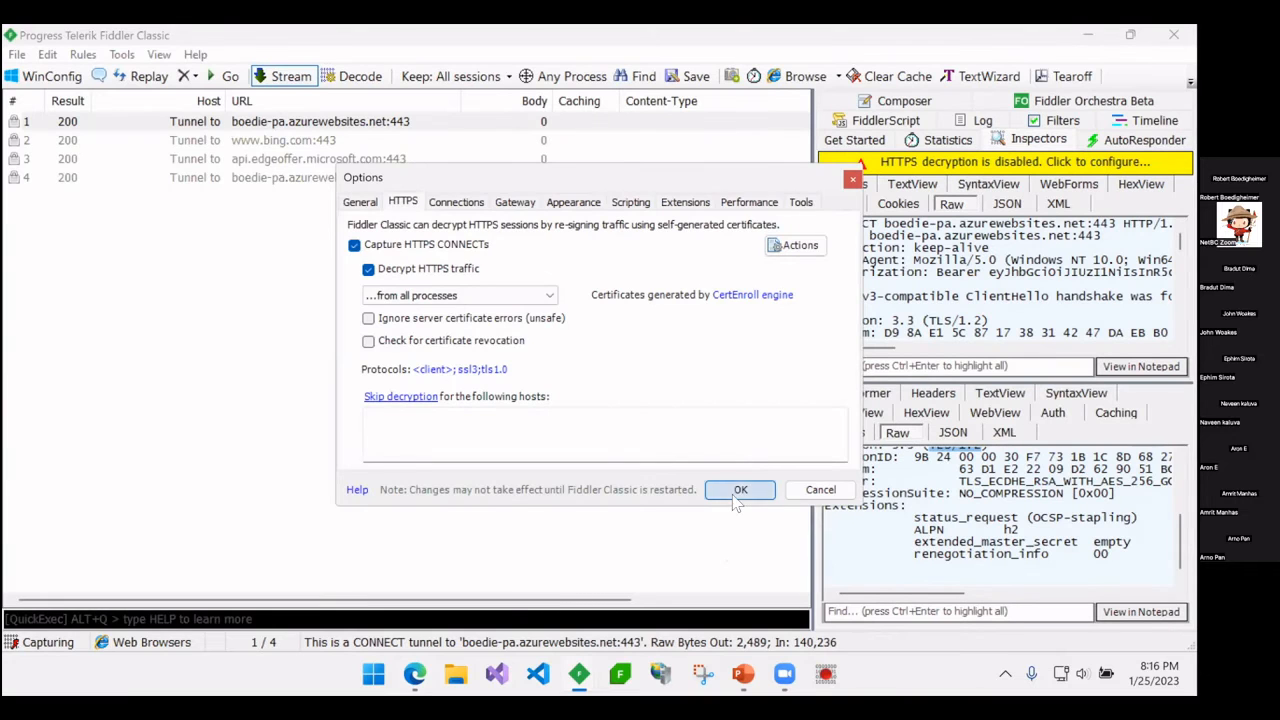
click(735, 490)
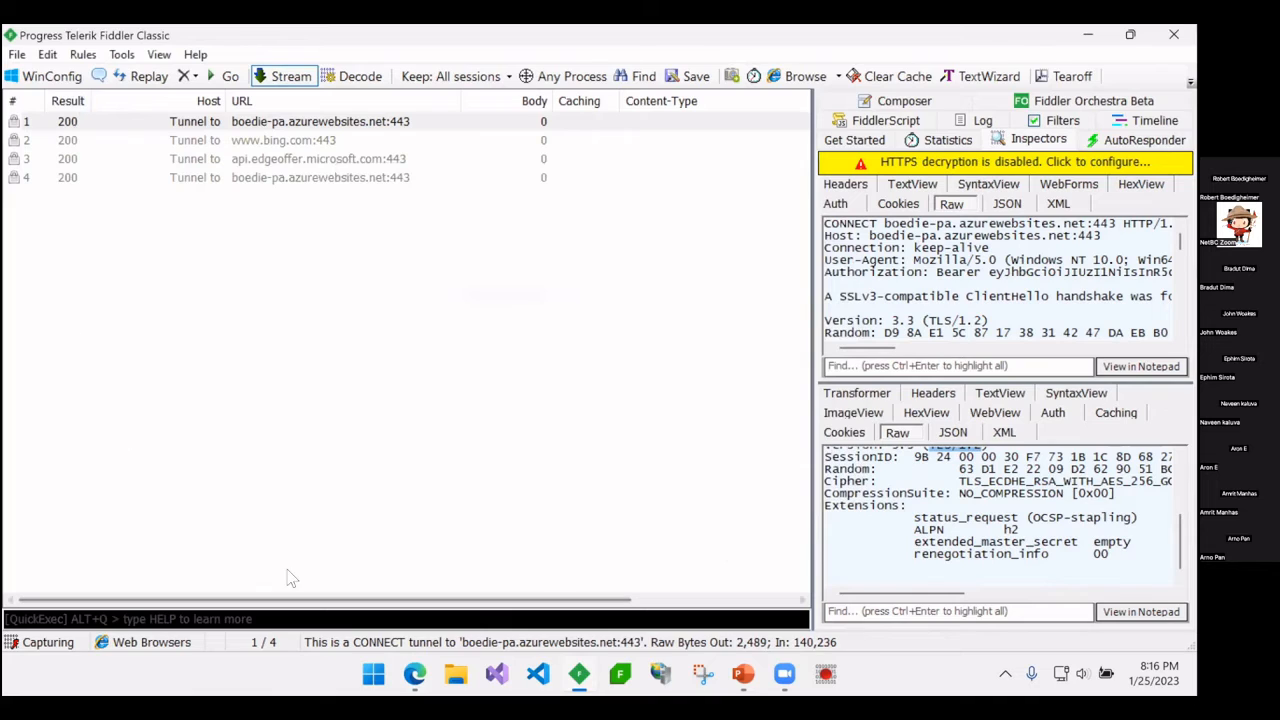
Step: Reload the boedie-pa.azurewebsites.net page in Edge and check the Fiddler Classic session list for new traffic
click(418, 674)
key(F5)
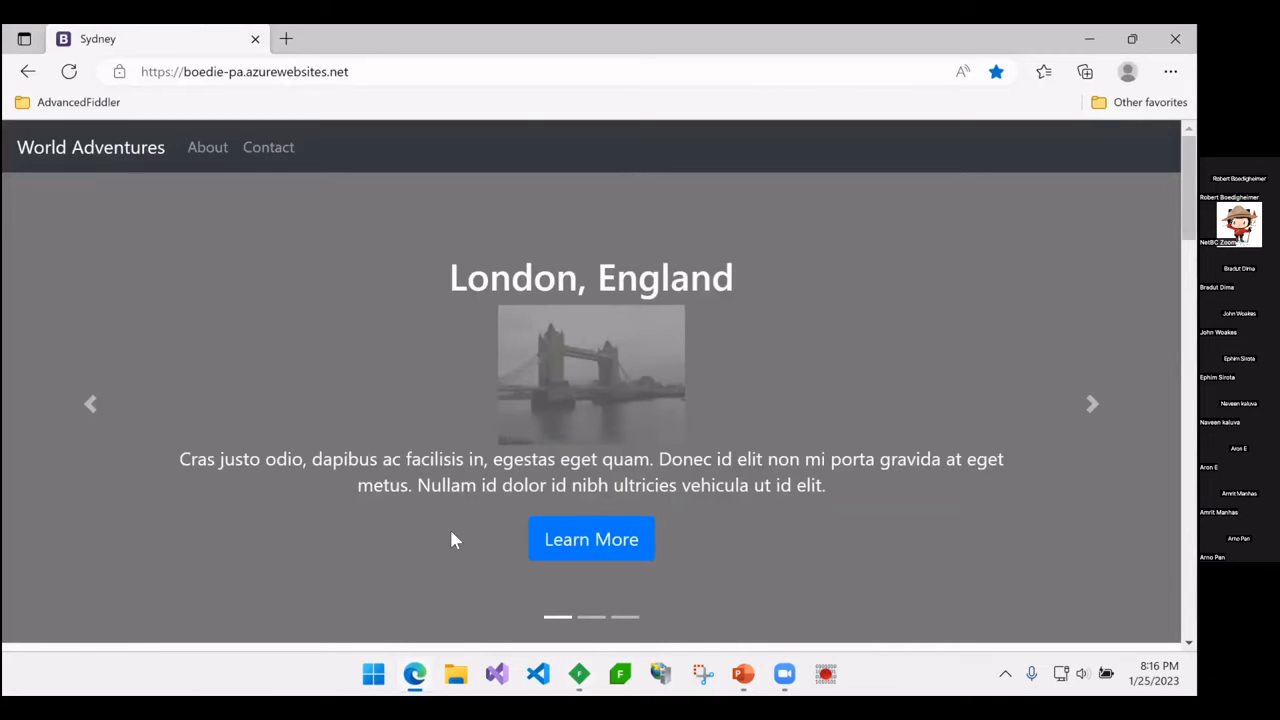
click(579, 674)
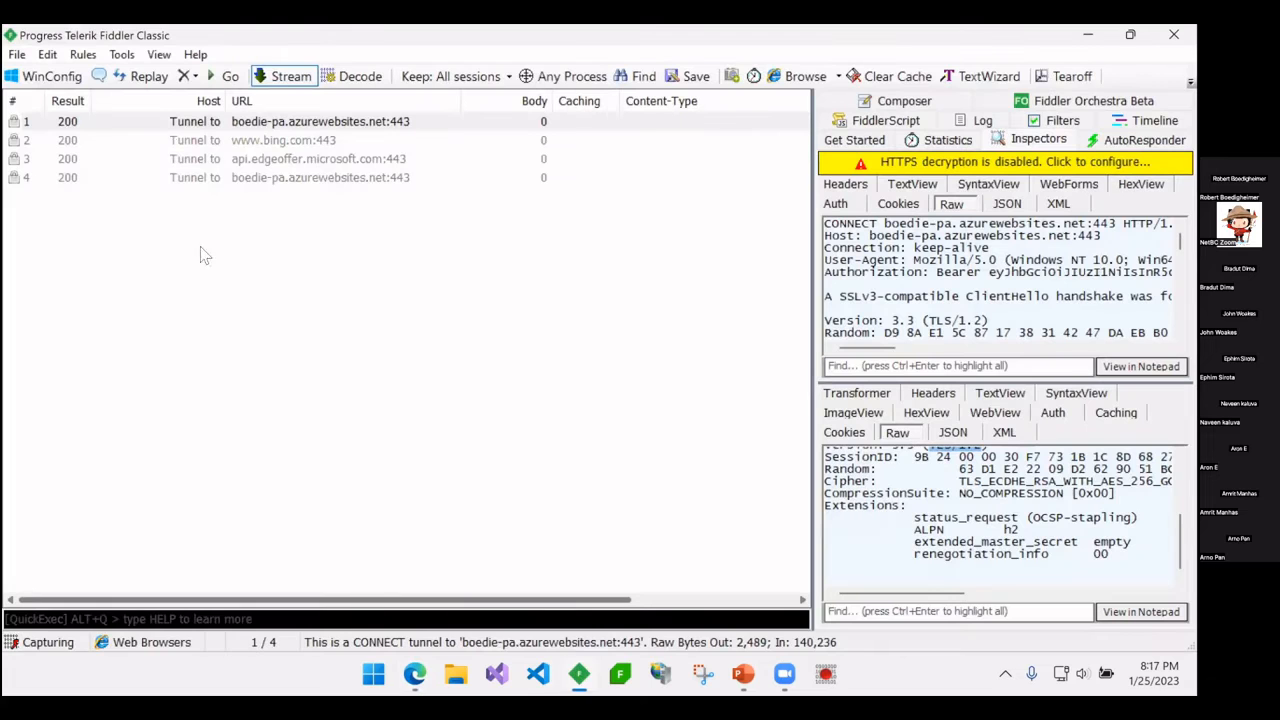
Step: Close the open Edge window, relaunch Edge and load the HTTPS - PA favorite from the AdvancedFiddler folder
right_click(413, 670)
click(390, 623)
click(414, 673)
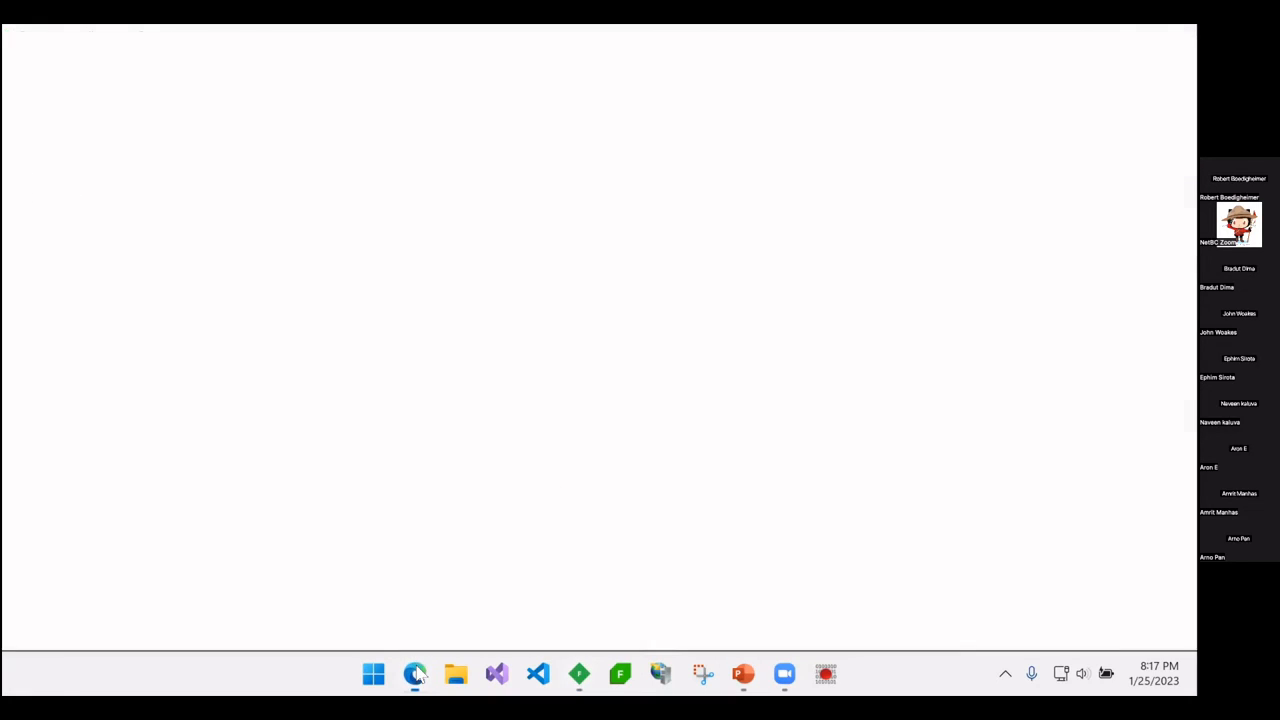
click(99, 104)
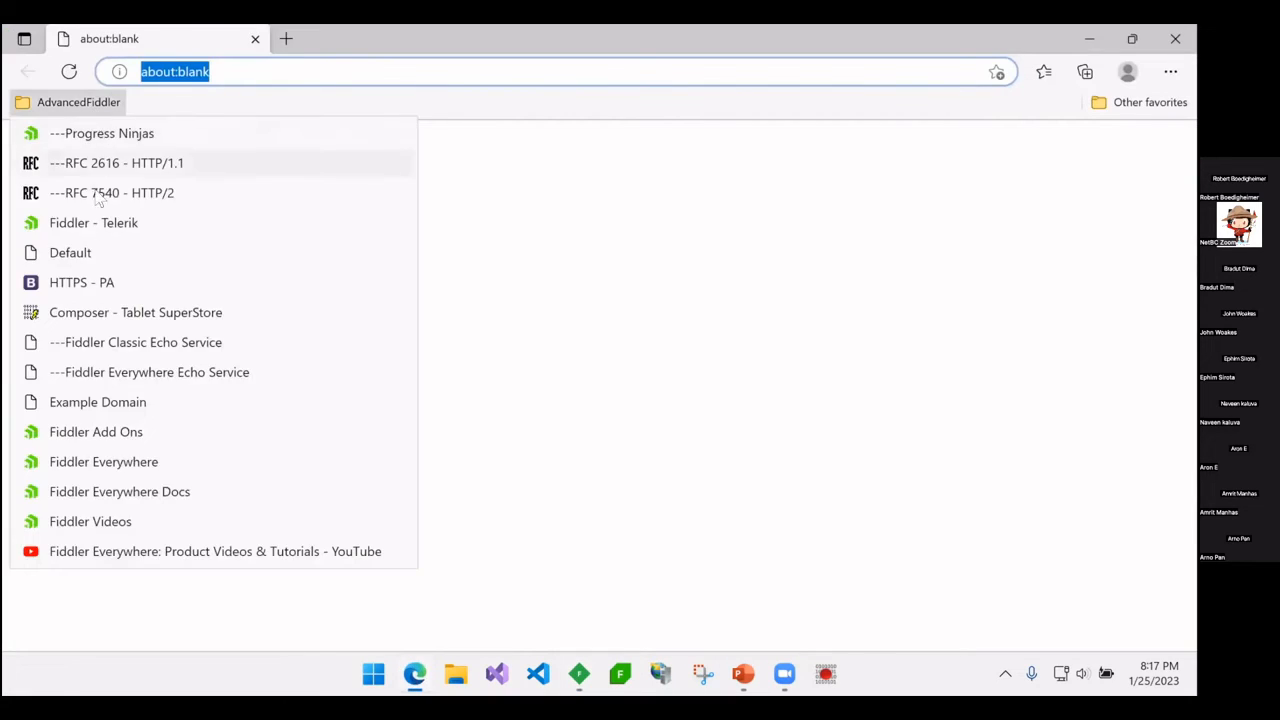
click(100, 283)
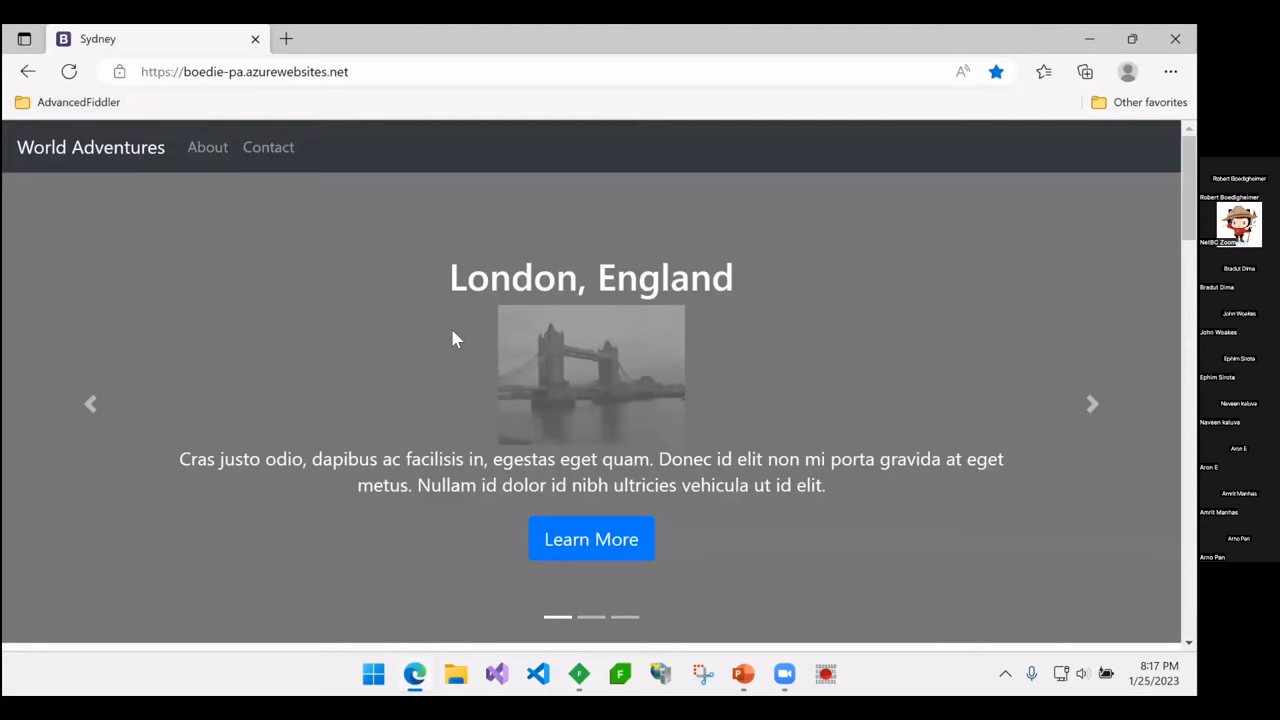
Step: Switch to Fiddler Classic and examine the raw request and response of the decrypted boedie-pa.azurewebsites.net root page session
click(580, 673)
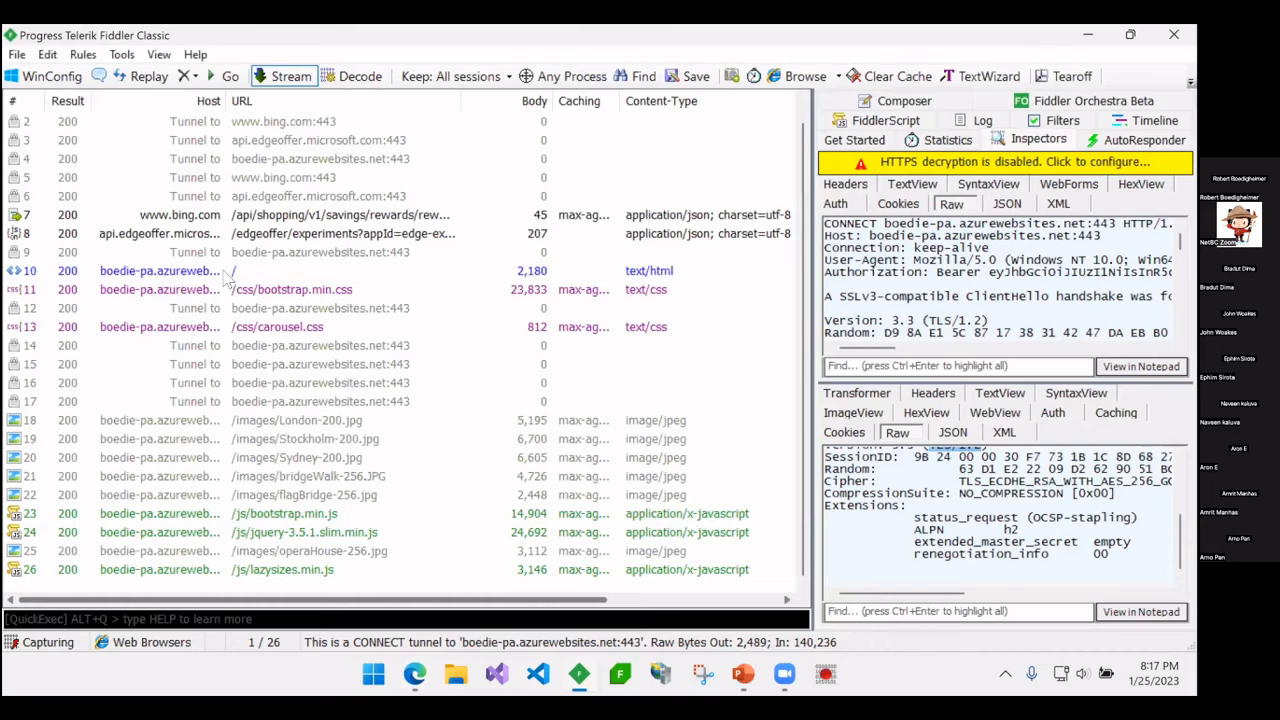
click(226, 274)
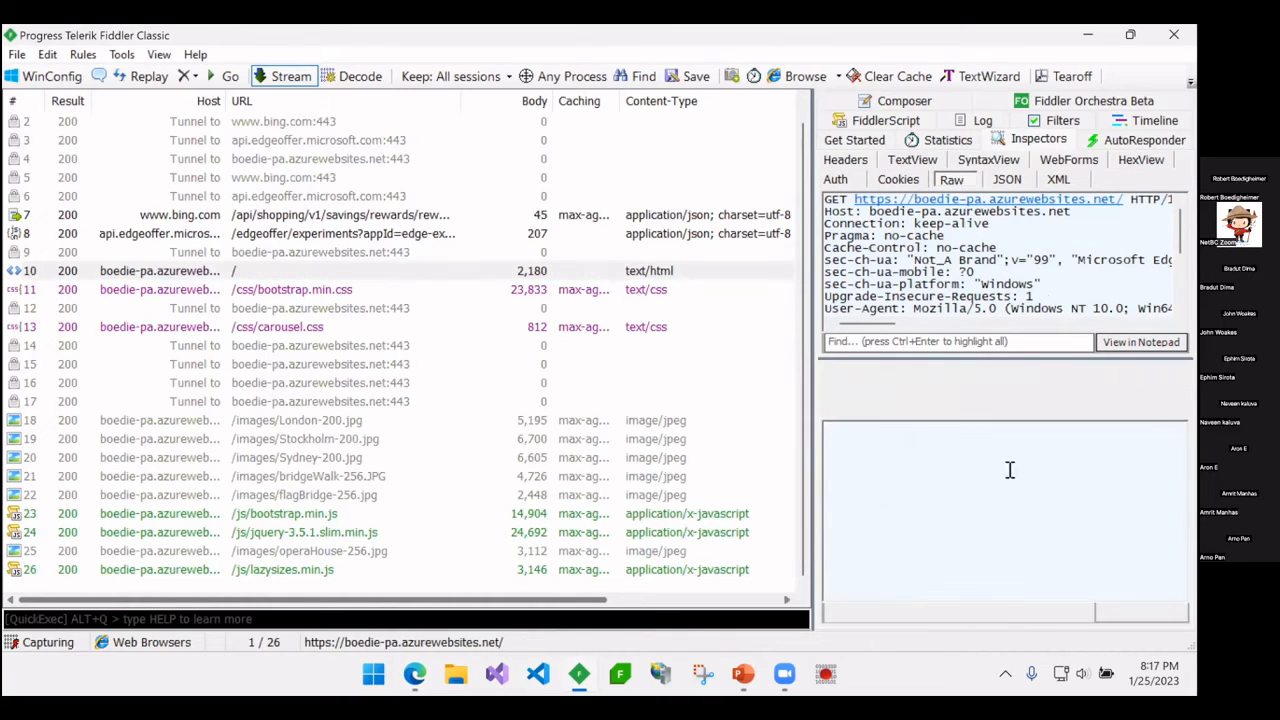
scroll(975, 510, down, 3)
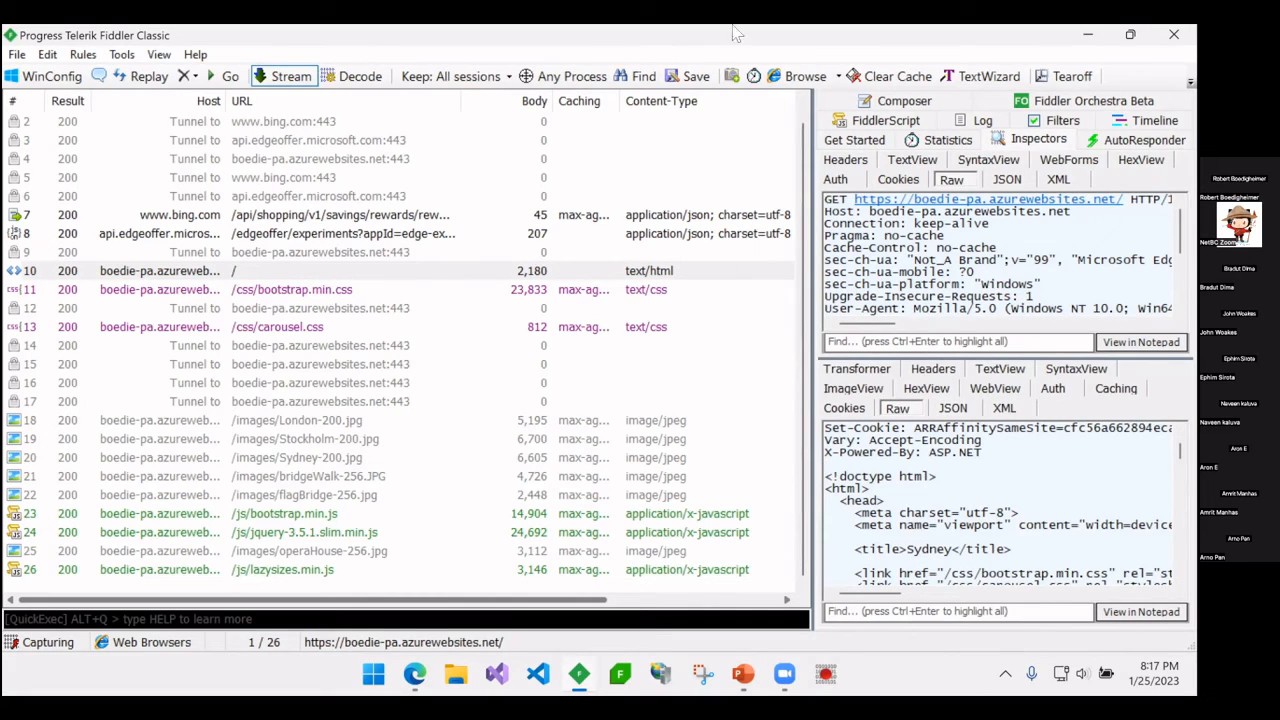
Step: Open the Windows Certificate Manager from the certificate actions in Fiddler Classic's HTTPS options
click(121, 55)
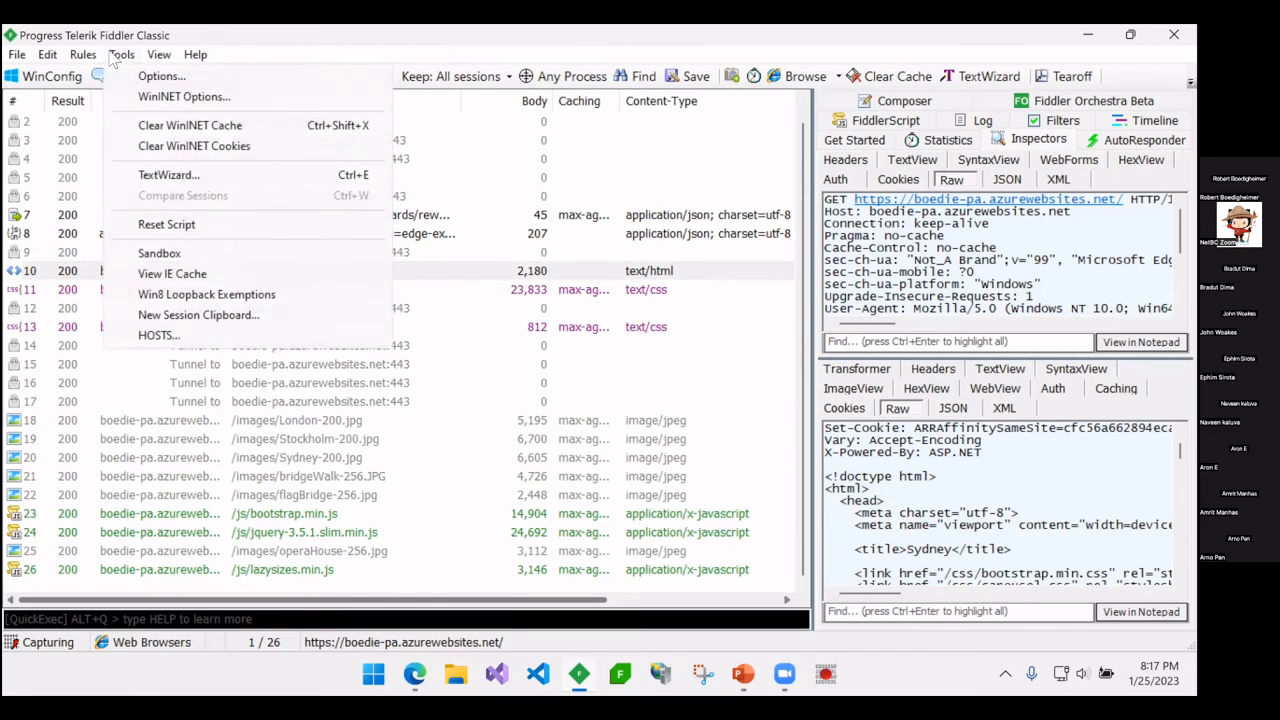
click(128, 78)
click(402, 202)
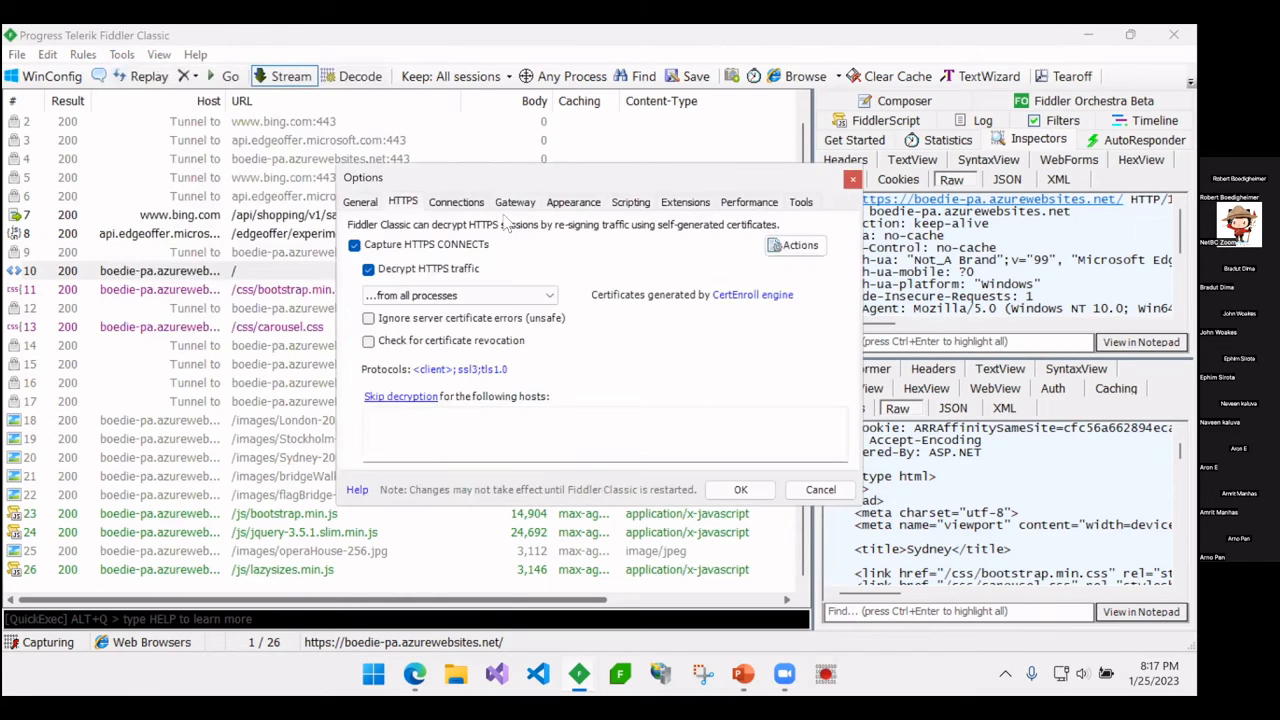
click(795, 246)
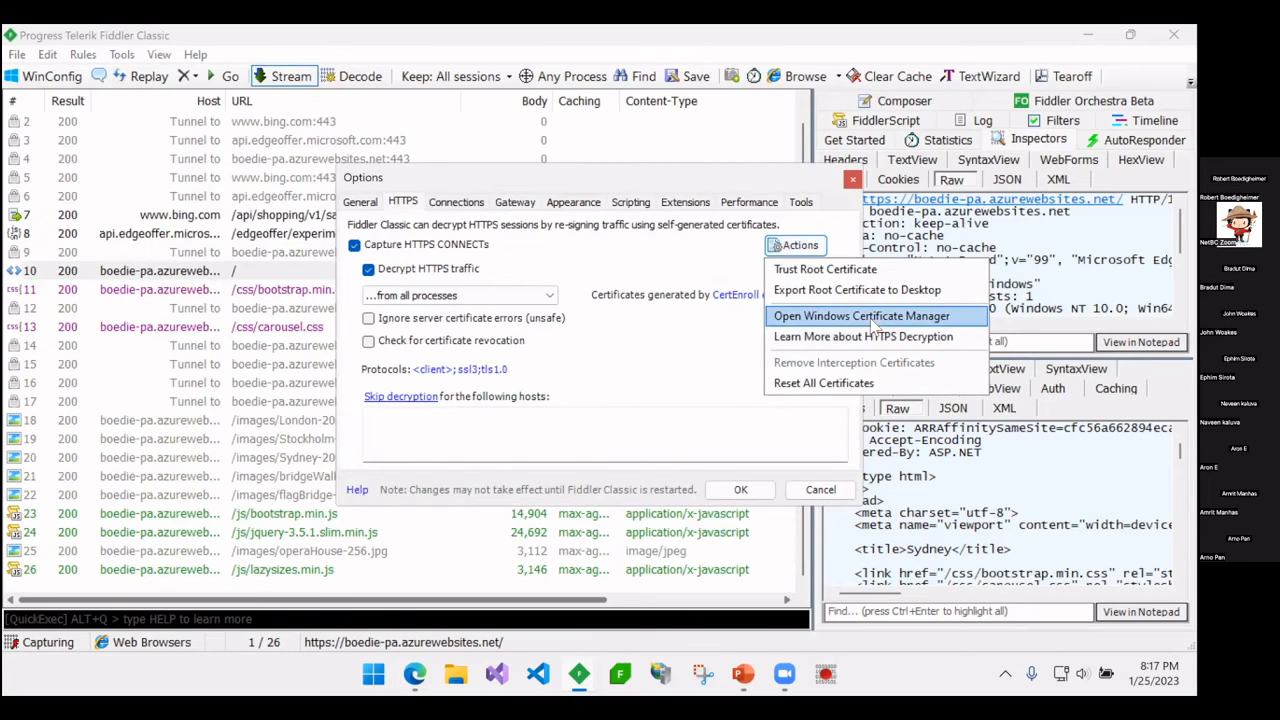
click(875, 318)
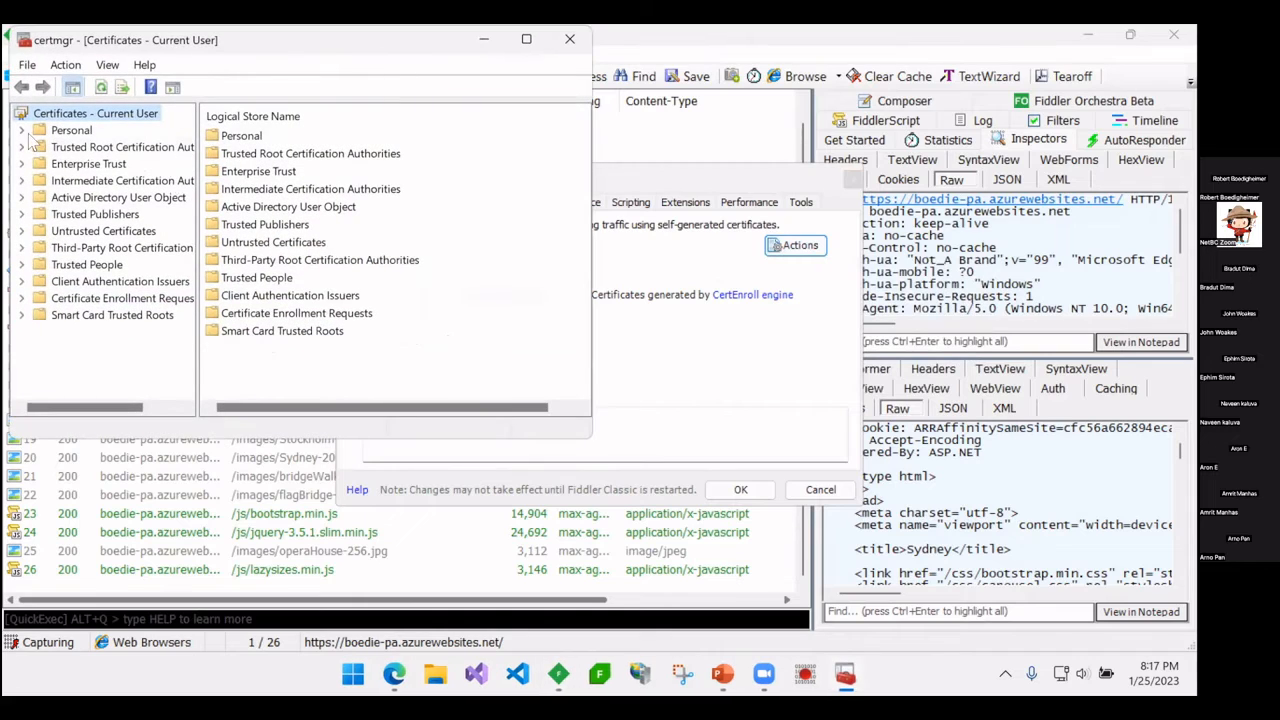
Step: Examine the issuers and expiration dates of the Personal store's certificates, including *.azurewebsites.net, and return to Fiddler Classic, dismissing its options without changes
click(22, 131)
click(64, 149)
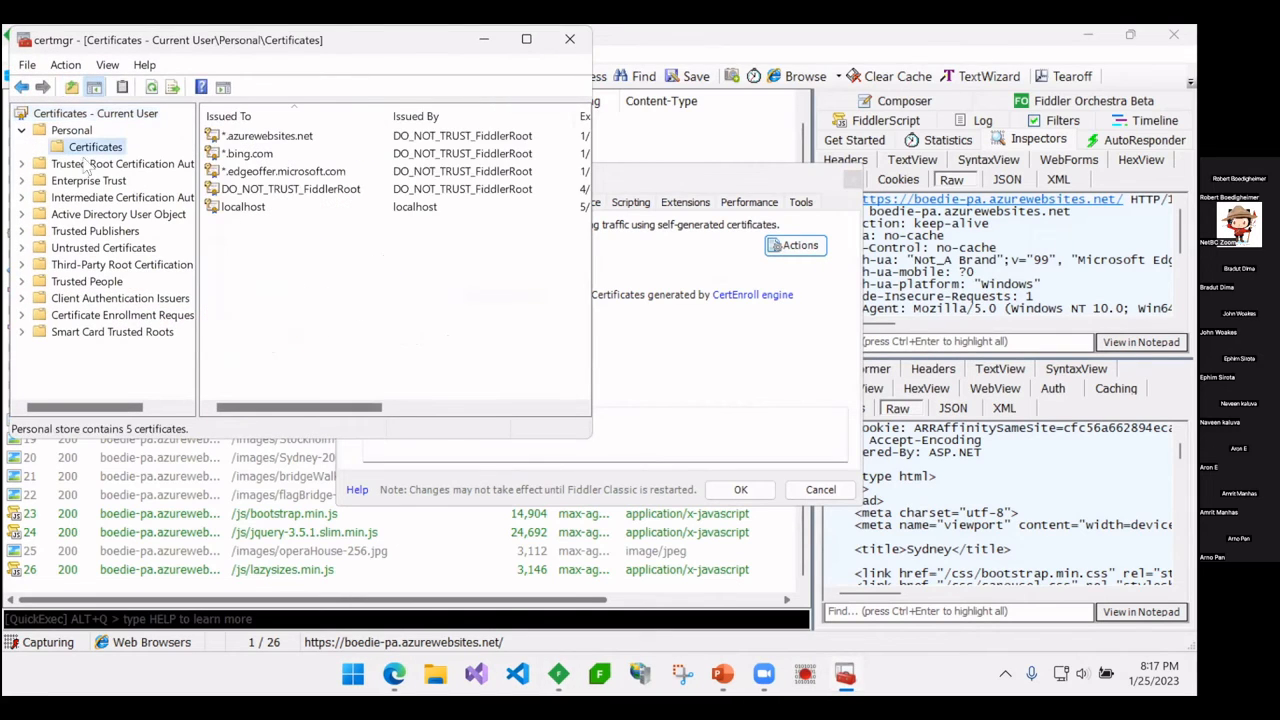
click(279, 140)
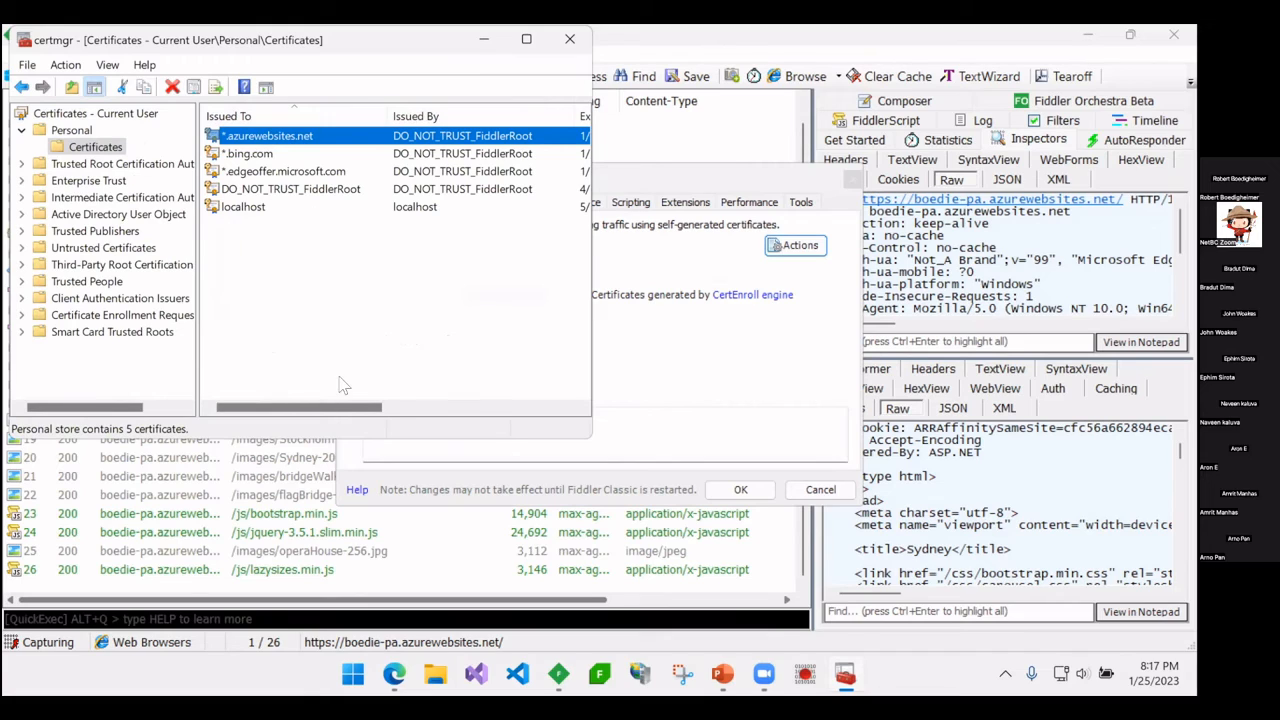
drag(336, 408, 404, 419)
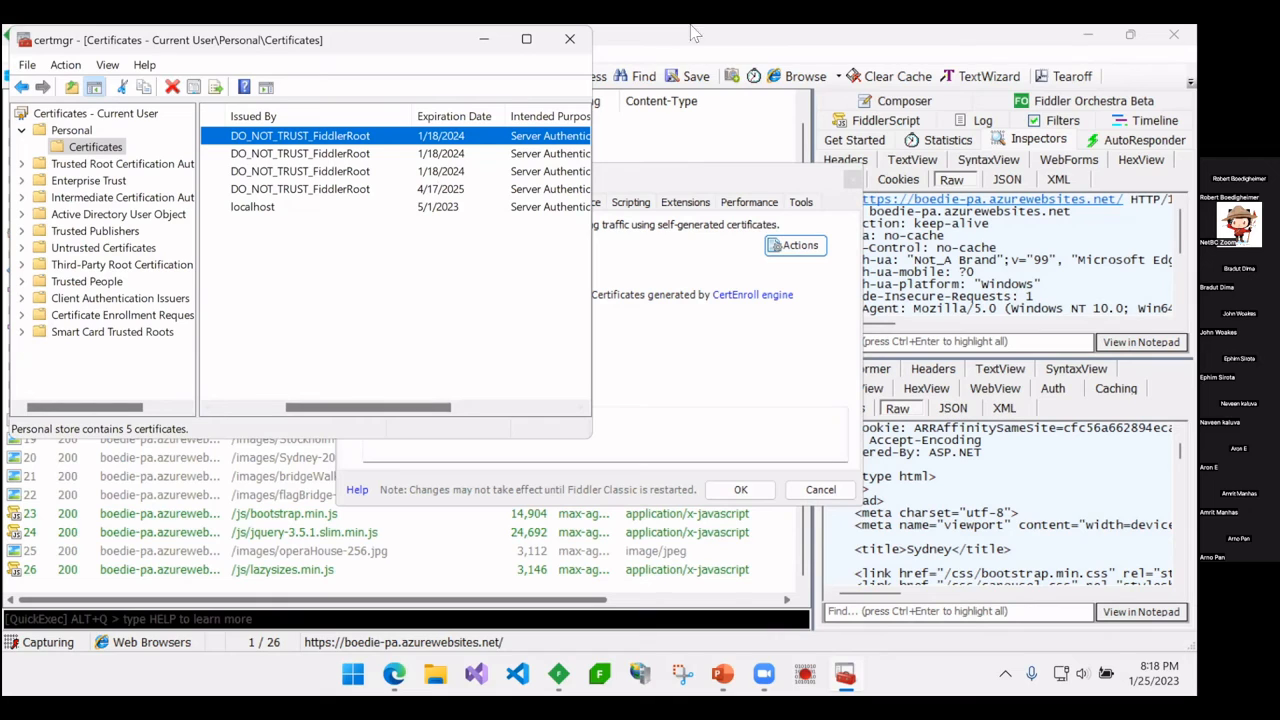
click(756, 36)
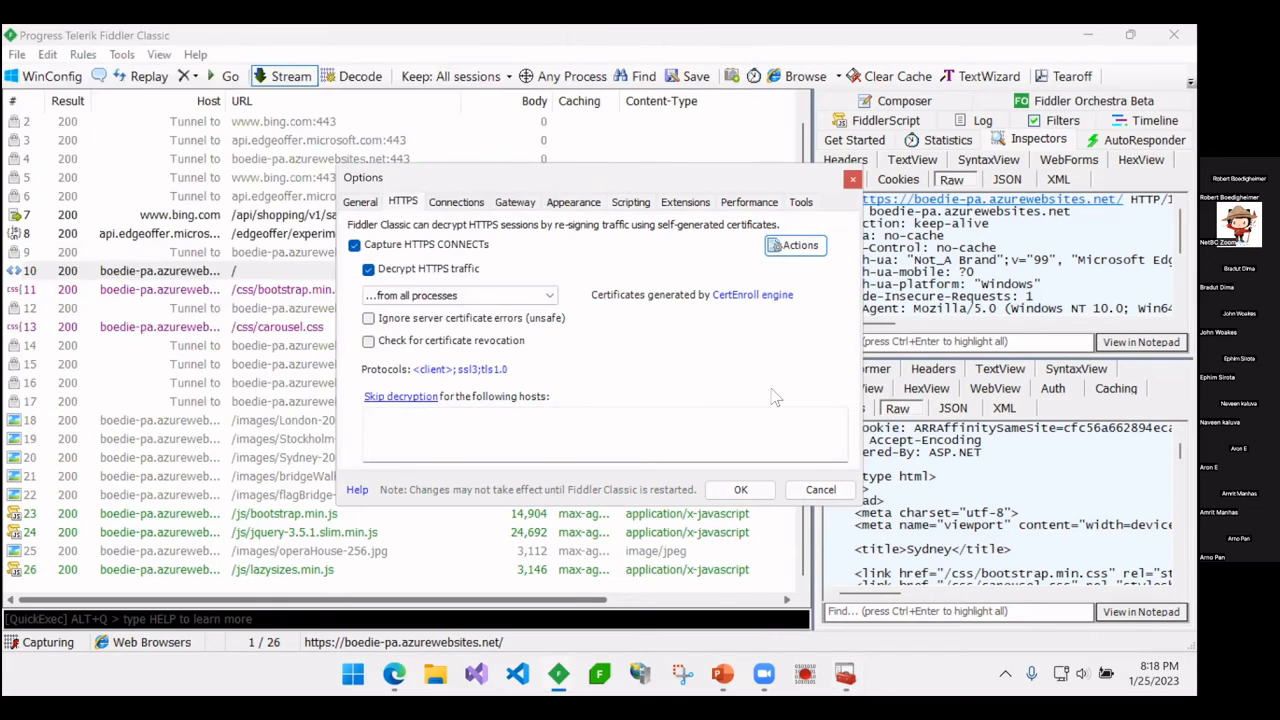
click(820, 489)
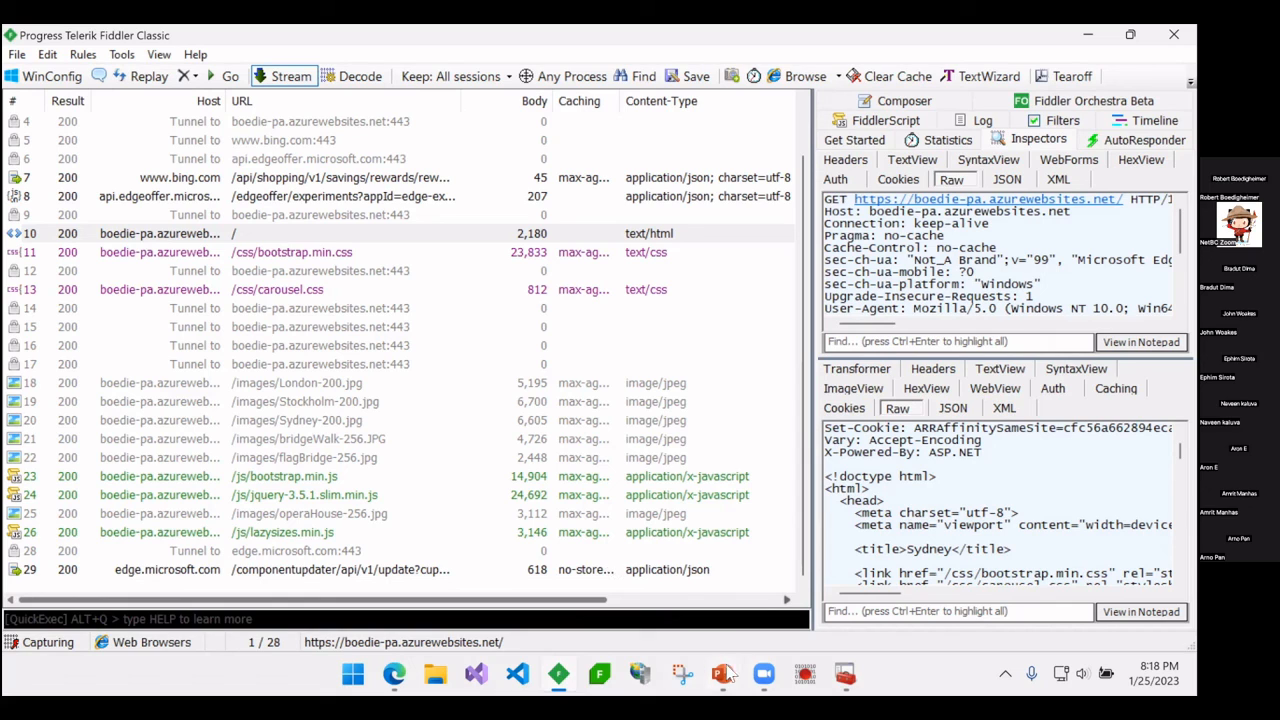
mouse_move(727, 672)
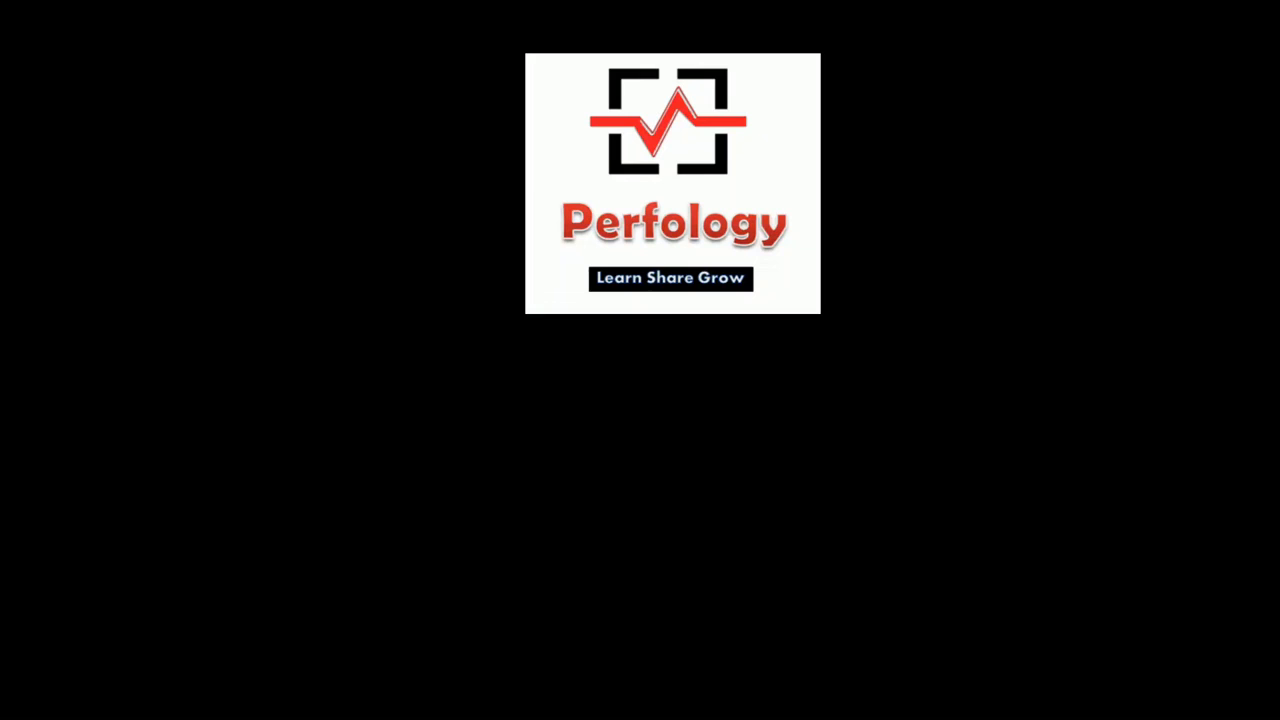